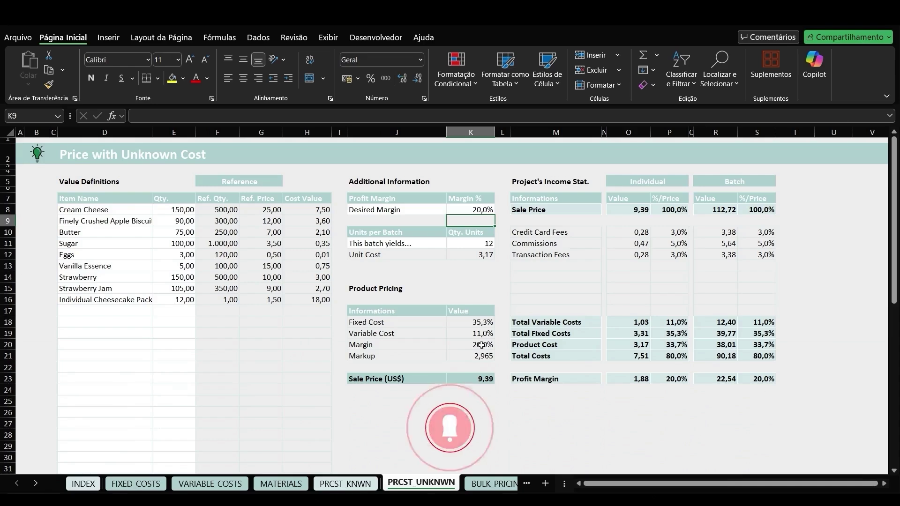
Review the item names and quantities in the Value Definitions table of the PRCST_UNKNWN sheet.
{"action": "left_click_drag", "start_coordinate": [117, 210], "coordinate": [130, 300]}
{"action": "left_click", "coordinate": [135, 335]}
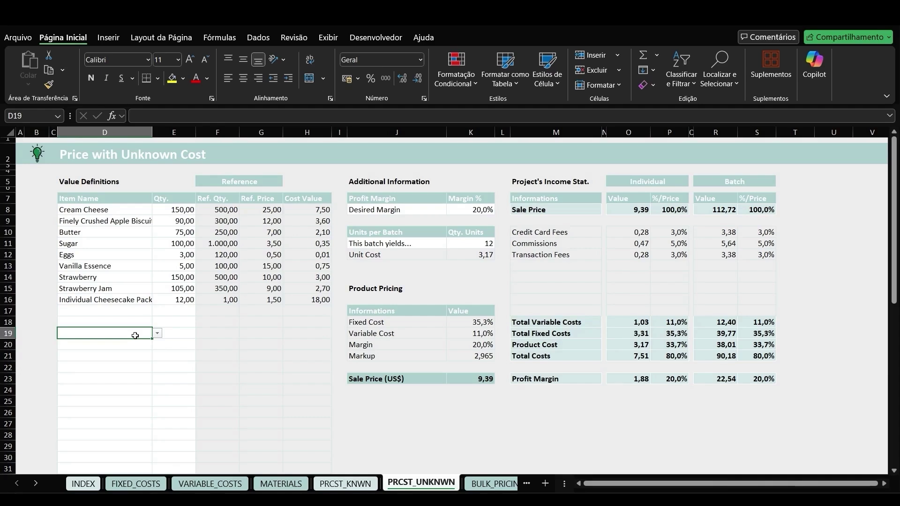
{"action": "left_click_drag", "start_coordinate": [148, 211], "coordinate": [185, 334]}
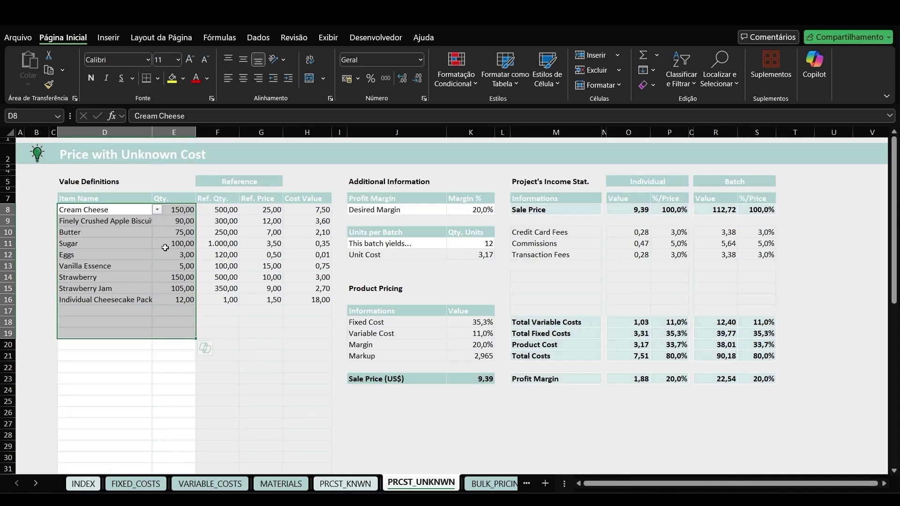
Review the Rent entry, its monthly amount and the monthly revenue on the FIXED_COSTS sheet.
{"action": "left_click", "coordinate": [136, 484]}
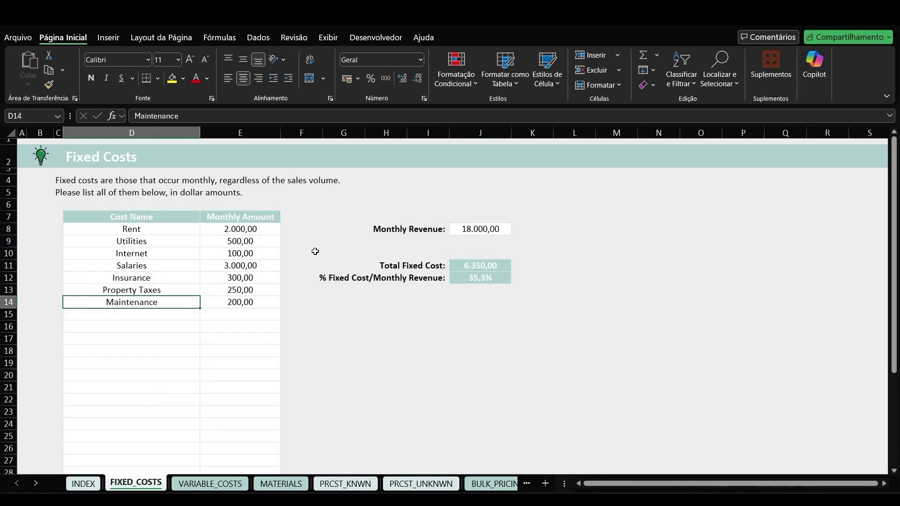
{"action": "left_click", "coordinate": [157, 230]}
{"action": "left_click", "coordinate": [265, 231]}
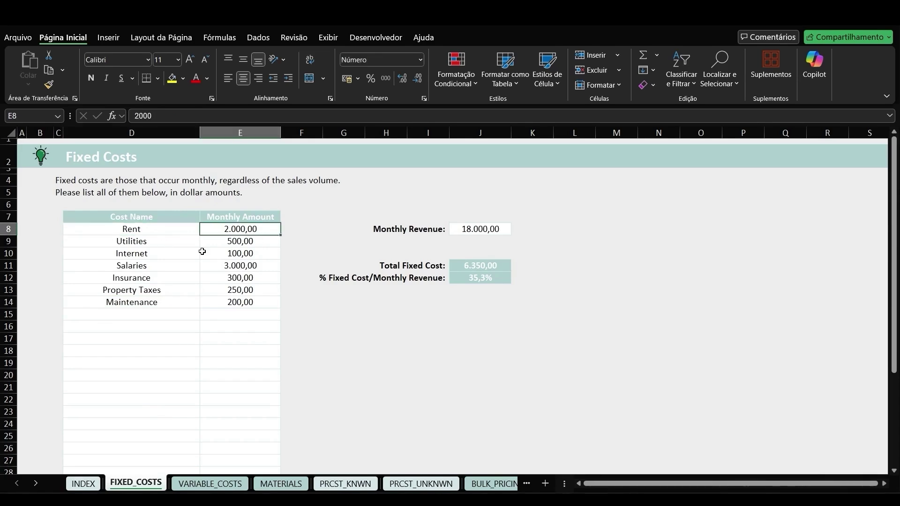
{"action": "left_click", "coordinate": [498, 230]}
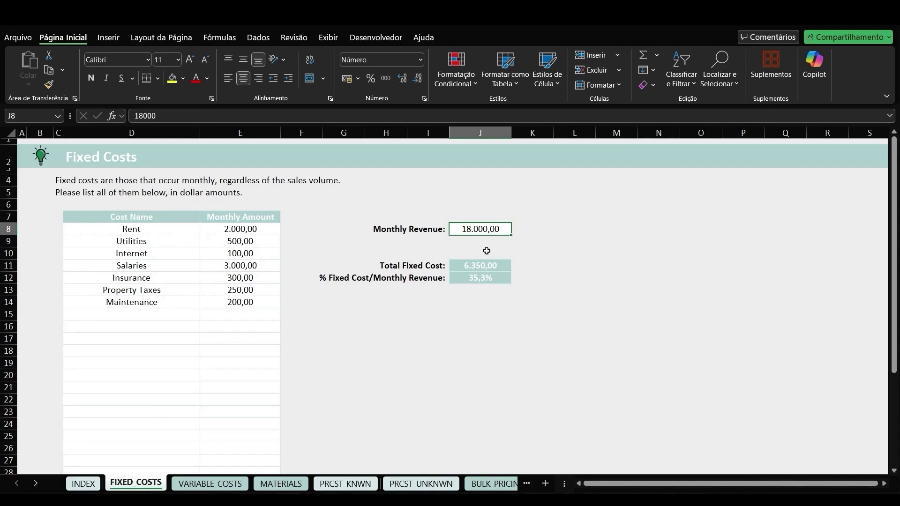
Compare the revenue-based fees on the VARIABLE_COSTS sheet with the Individual Cheesecake Packaging item on the PRCST_UNKNWN sheet.
{"action": "left_click", "coordinate": [227, 483]}
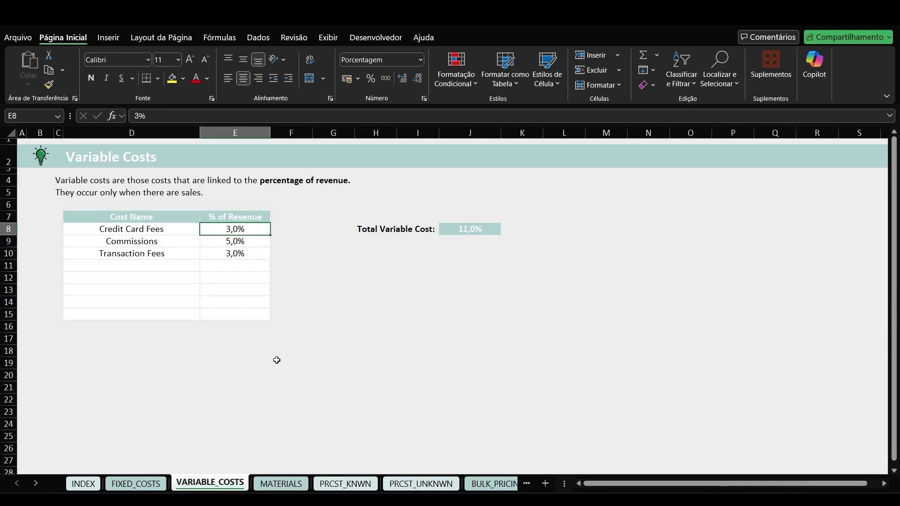
{"action": "left_click", "coordinate": [421, 483]}
{"action": "left_click", "coordinate": [123, 309]}
{"action": "left_click_drag", "start_coordinate": [123, 301], "coordinate": [165, 299]}
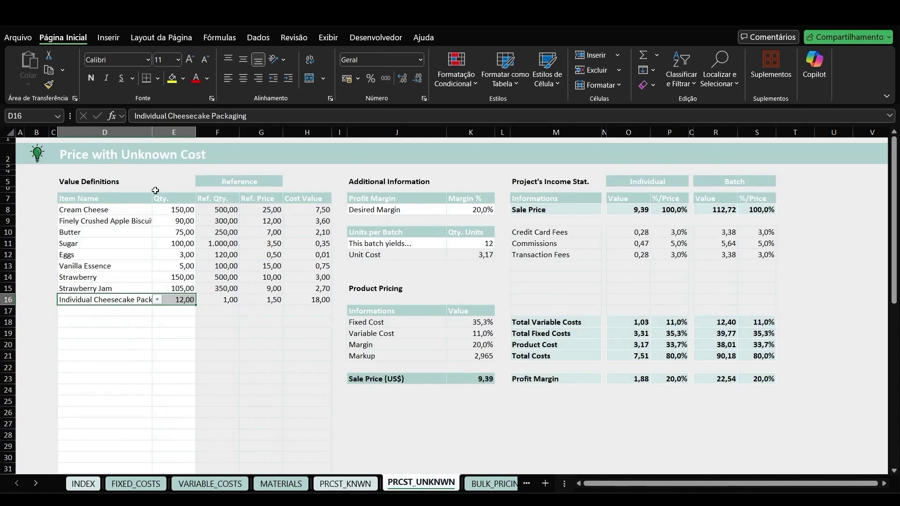
{"action": "left_click", "coordinate": [210, 483]}
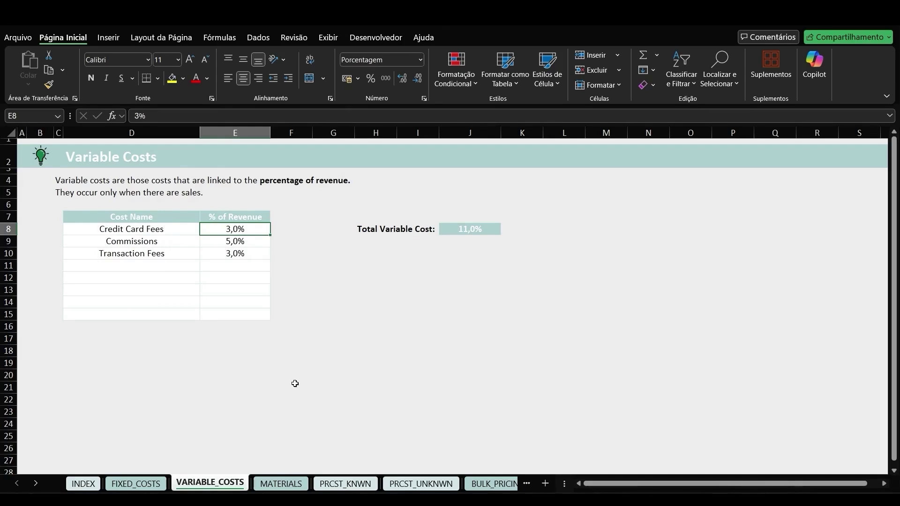
Examine the reference price column of the registered products on the MATERIALS sheet.
{"action": "left_click", "coordinate": [287, 484]}
{"action": "left_click", "coordinate": [489, 355]}
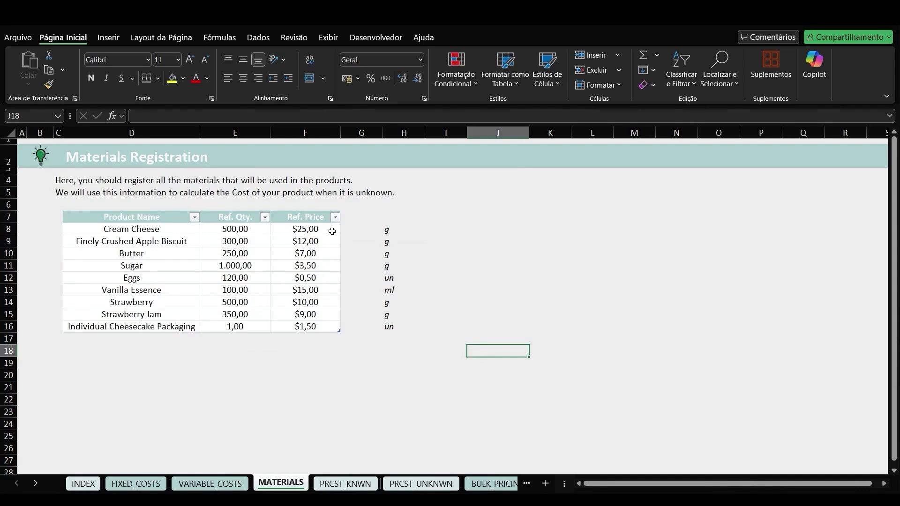
{"action": "left_click_drag", "start_coordinate": [322, 220], "coordinate": [312, 326]}
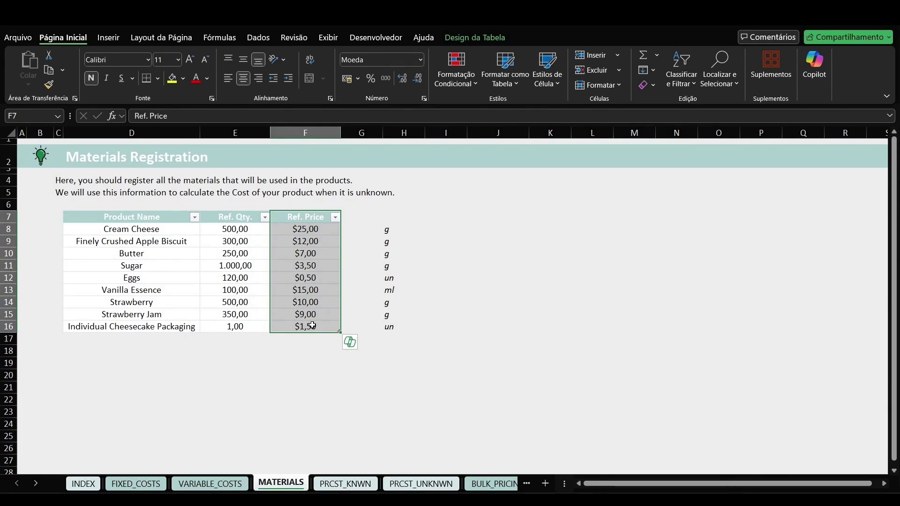
Examine the Butter, Sugar, Eggs and Cream Cheese rows of the materials table one at a time.
{"action": "left_click", "coordinate": [147, 253]}
{"action": "key", "text": "shift+space"}
{"action": "left_click", "coordinate": [138, 270]}
{"action": "key", "text": "shift+space"}
{"action": "left_click", "coordinate": [138, 279]}
{"action": "key", "text": "shift+space"}
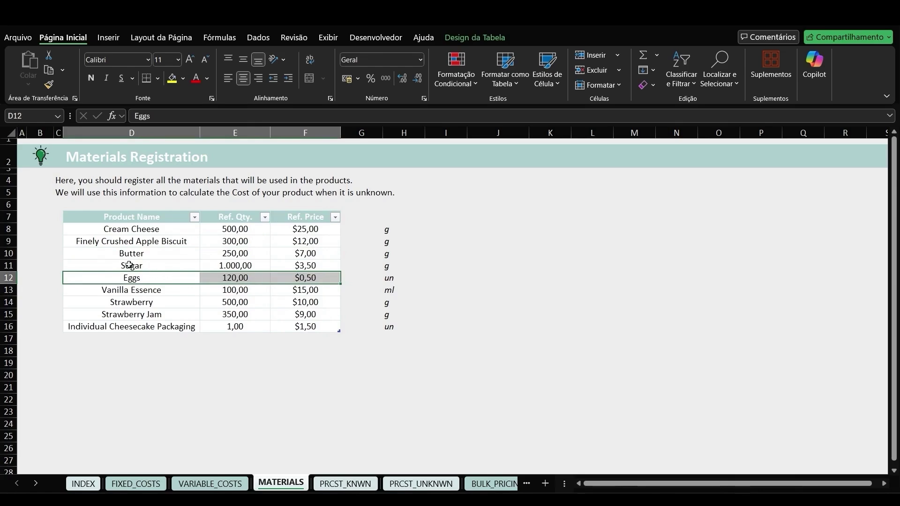
{"action": "left_click", "coordinate": [93, 262]}
{"action": "key", "text": "shift+space"}
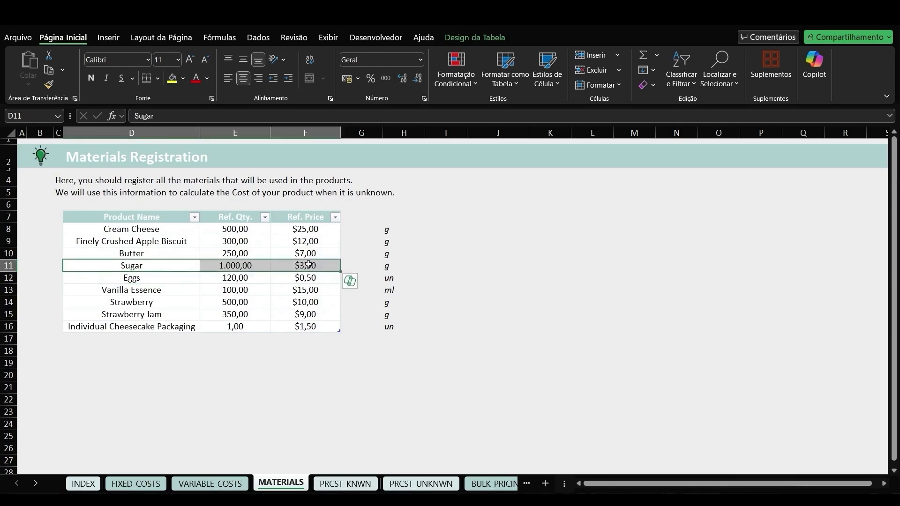
{"action": "left_click", "coordinate": [96, 229]}
{"action": "key", "text": "shift+space"}
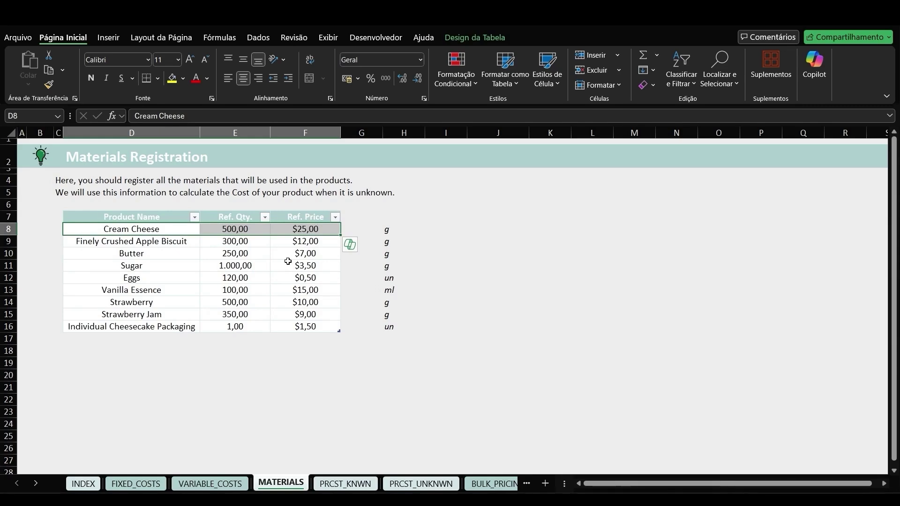
Check the reference price and quantity of Cream Cheese and the reference quantity of Individual Cheesecake Packaging.
{"action": "left_click", "coordinate": [316, 228]}
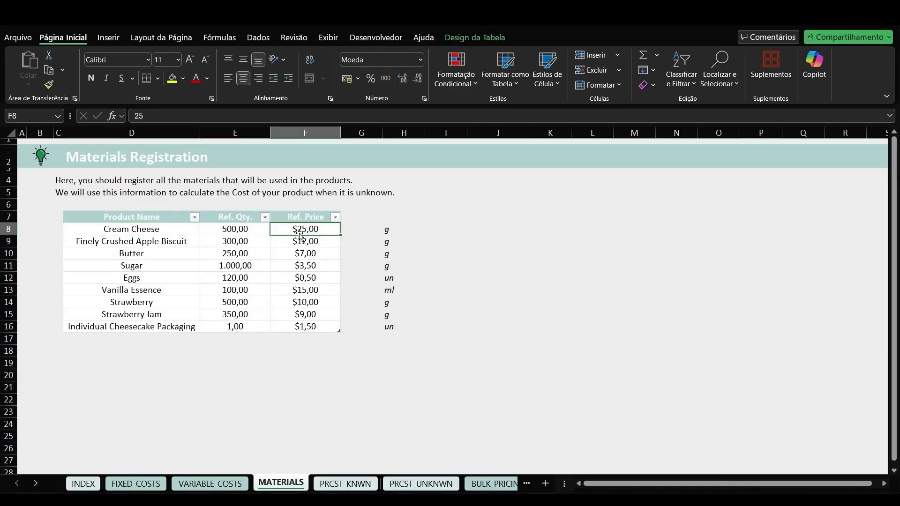
{"action": "left_click", "coordinate": [248, 230]}
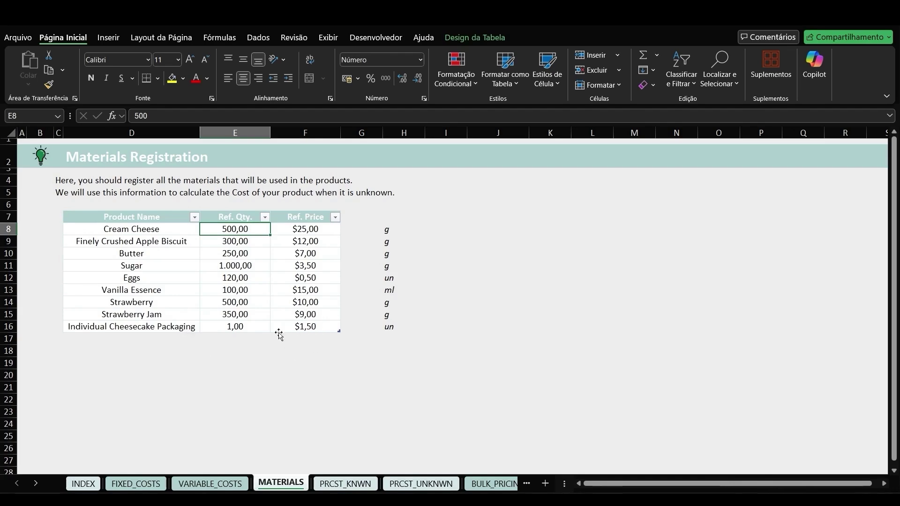
{"action": "left_click", "coordinate": [260, 324]}
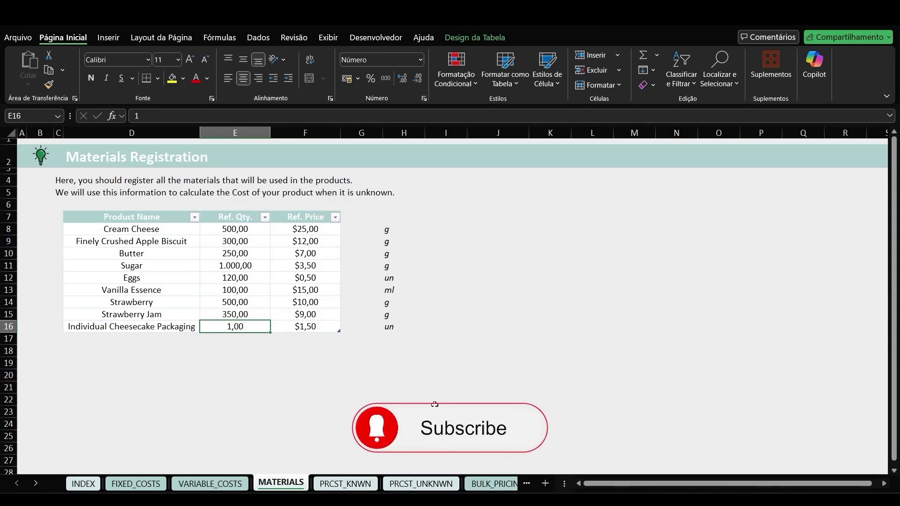
Inspect the material choices offered for the Cream Cheese item and the first empty item row on the PRCST_UNKNWN sheet.
{"action": "left_click", "coordinate": [421, 484]}
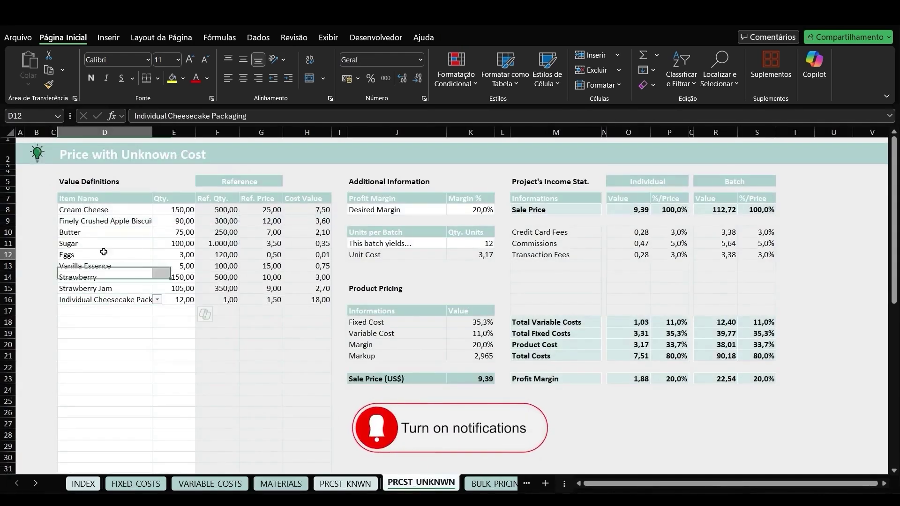
{"action": "left_click_drag", "start_coordinate": [128, 200], "coordinate": [131, 377]}
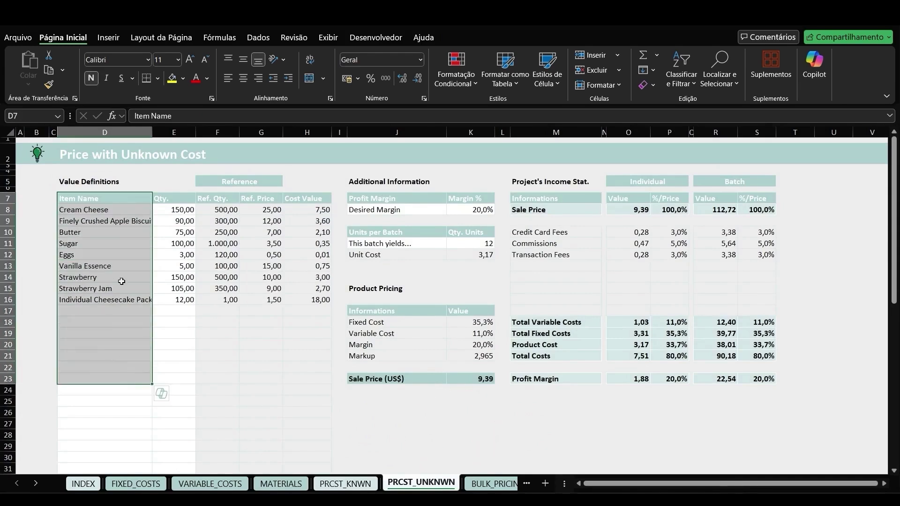
{"action": "left_click", "coordinate": [128, 212]}
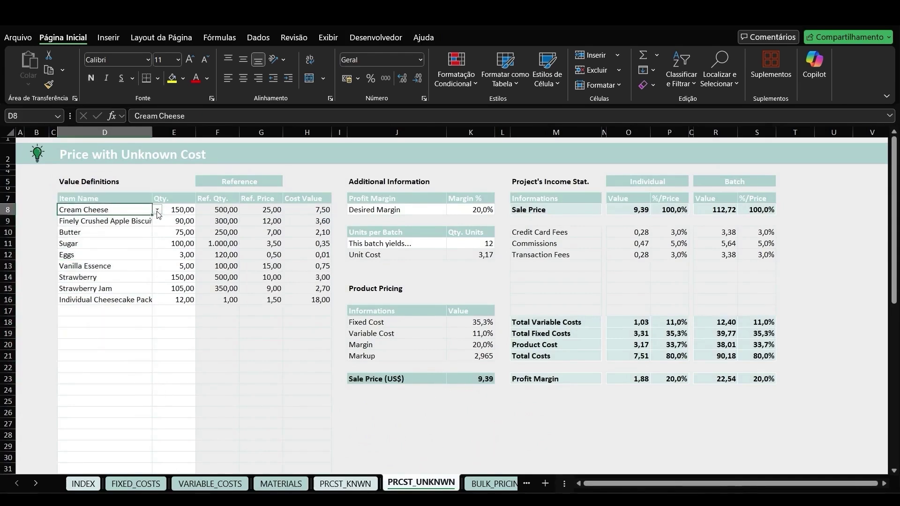
{"action": "left_click", "coordinate": [158, 213]}
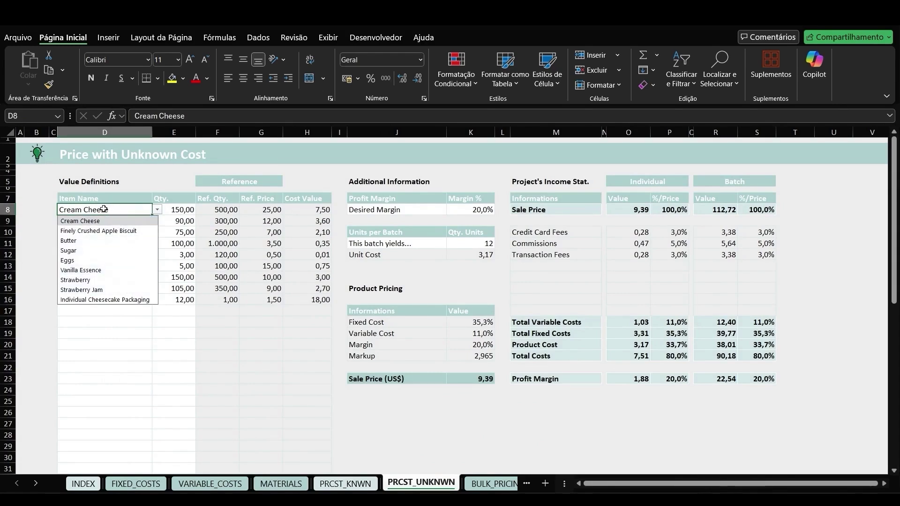
{"action": "left_click", "coordinate": [158, 210]}
{"action": "left_click", "coordinate": [151, 311]}
{"action": "left_click", "coordinate": [157, 311]}
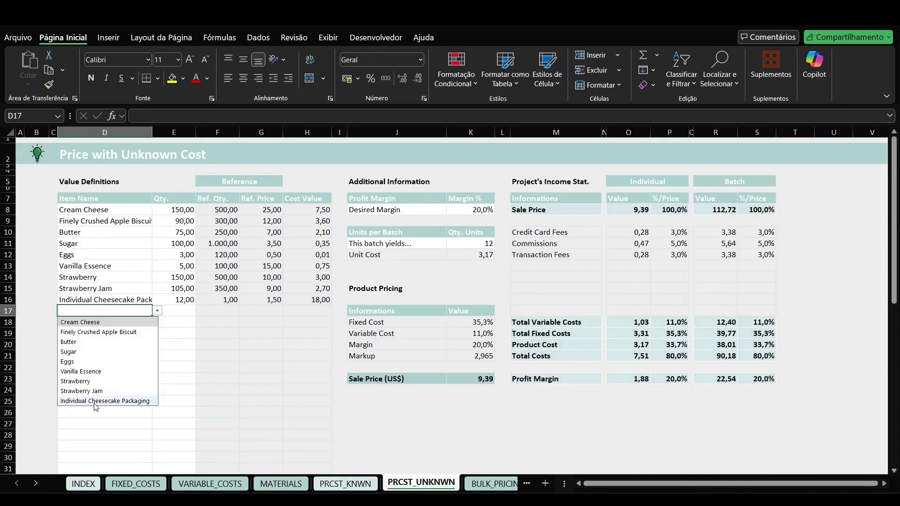
{"action": "left_click", "coordinate": [171, 266]}
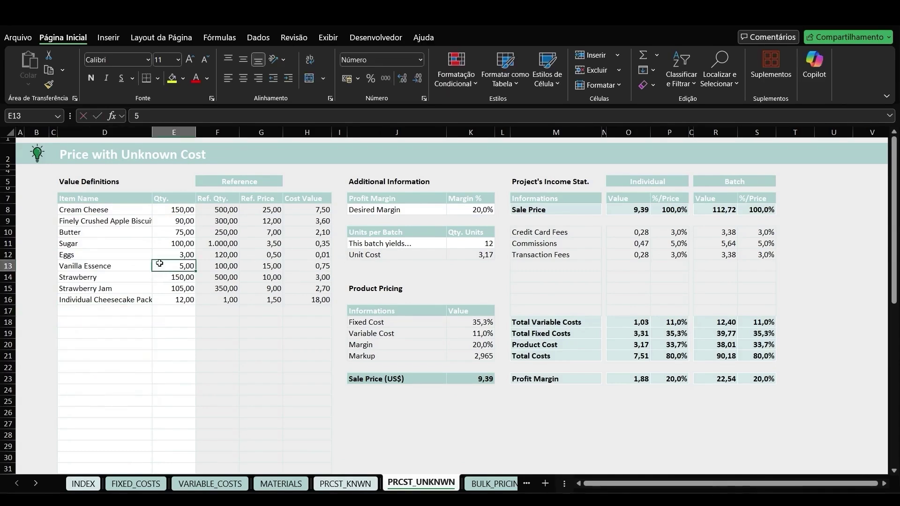
Compare the Eggs quantity on the PRCST_UNKNWN sheet with the Eggs row and its unit of measure on the MATERIALS sheet.
{"action": "left_click", "coordinate": [145, 241]}
{"action": "left_click", "coordinate": [120, 253]}
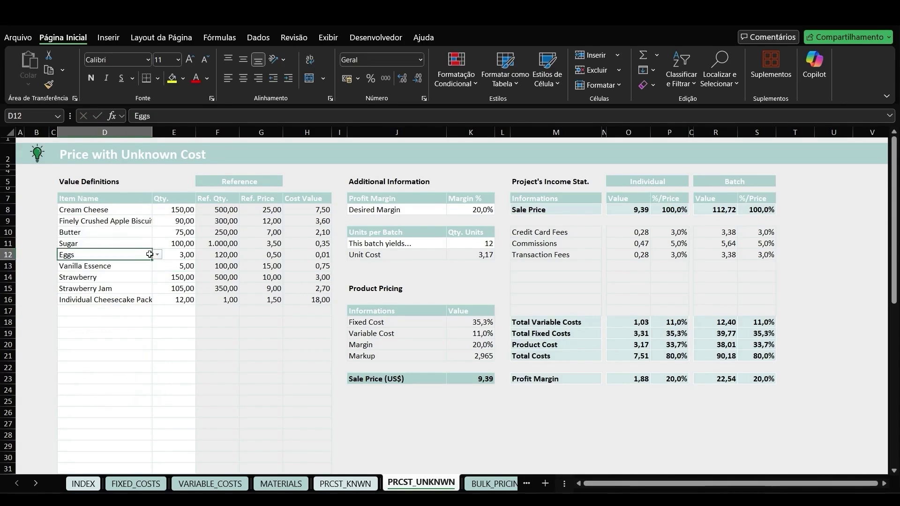
{"action": "key", "text": "Tab"}
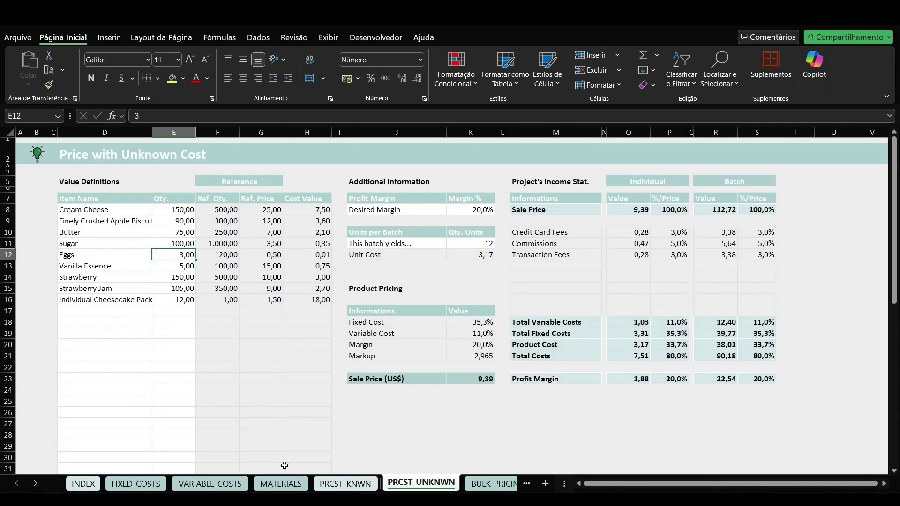
{"action": "left_click", "coordinate": [281, 483]}
{"action": "left_click_drag", "start_coordinate": [145, 277], "coordinate": [520, 278]}
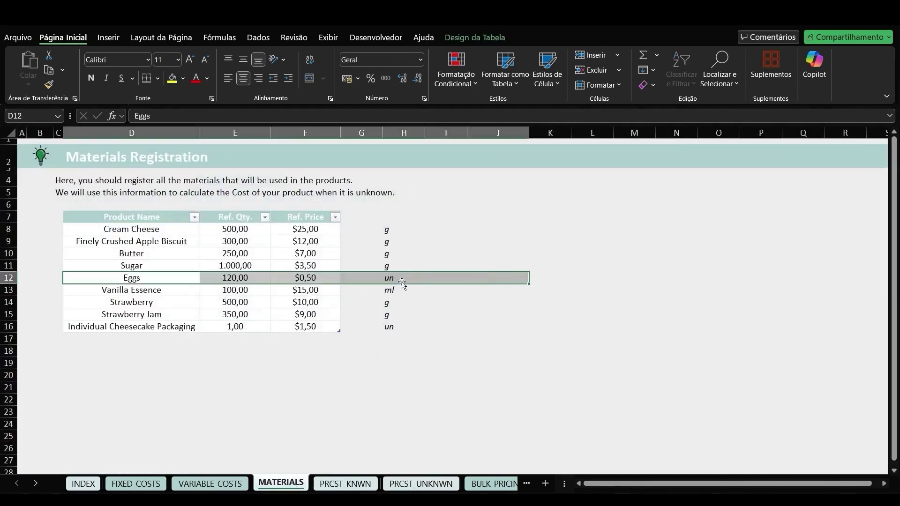
{"action": "left_click", "coordinate": [392, 277]}
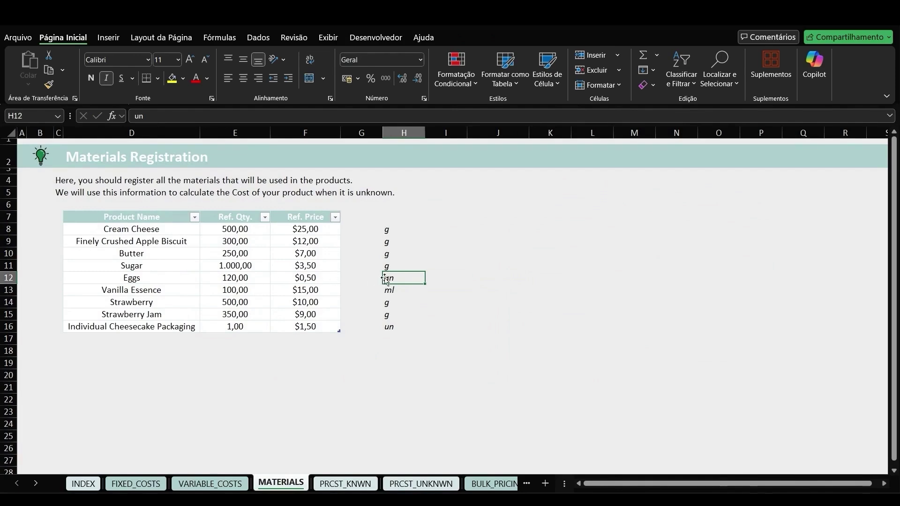
Check the Sugar row and its unit of measure on the MATERIALS sheet against the quantities on the PRCST_UNKNWN sheet.
{"action": "left_click", "coordinate": [417, 484]}
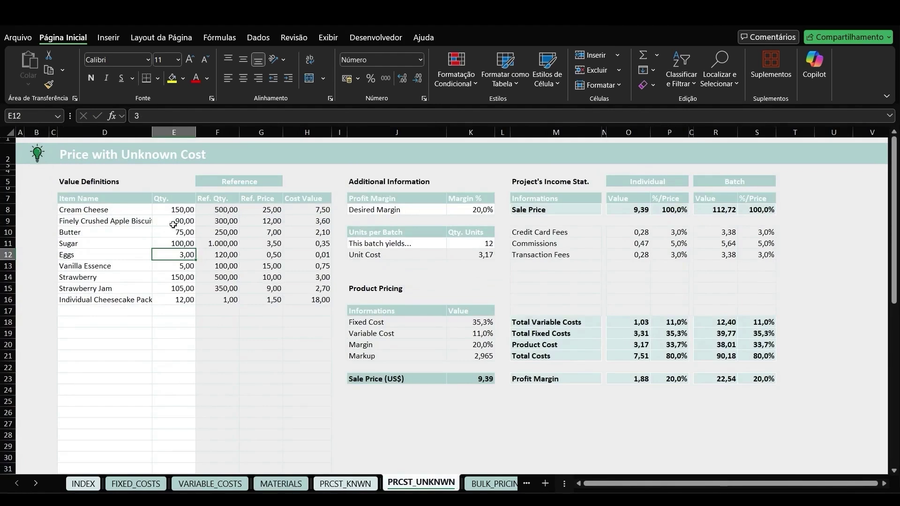
{"action": "left_click", "coordinate": [290, 487]}
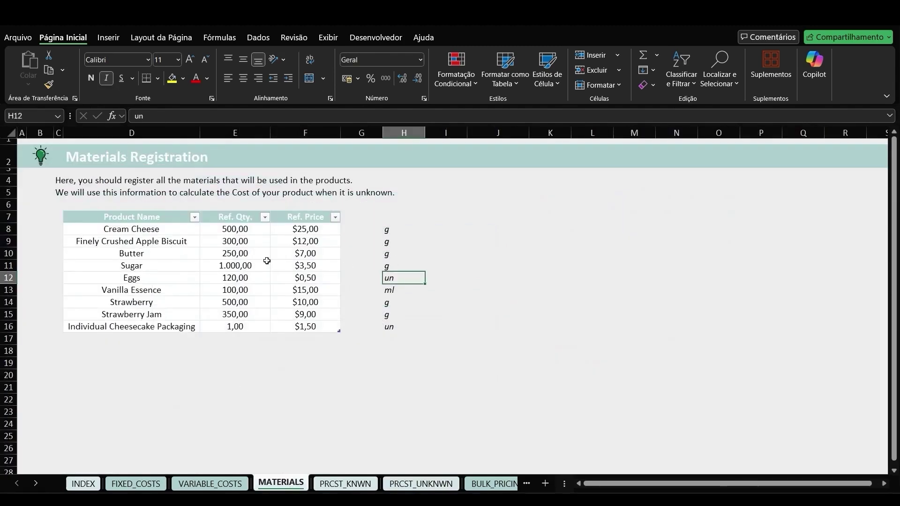
{"action": "left_click_drag", "start_coordinate": [143, 265], "coordinate": [452, 266]}
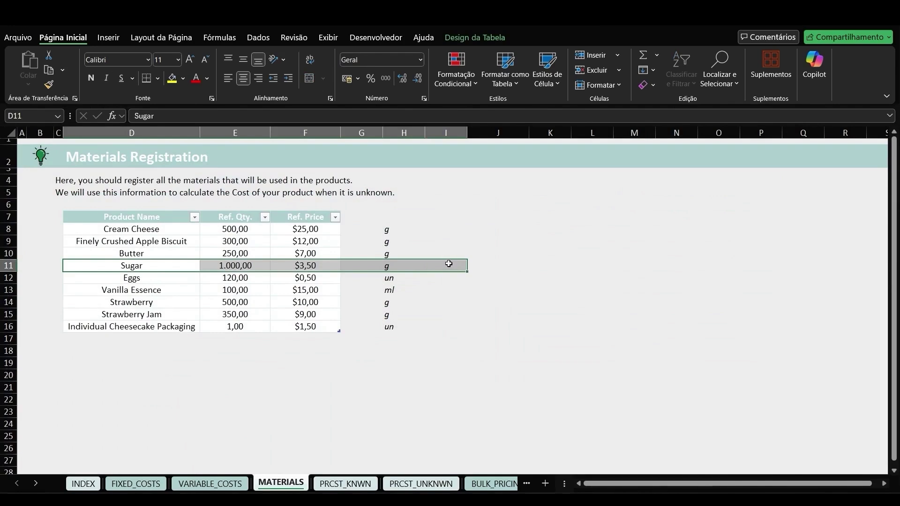
Review the item names, their quantities and the total below the Cost Value column on the PRCST_UNKNWN sheet.
{"action": "left_click", "coordinate": [424, 483]}
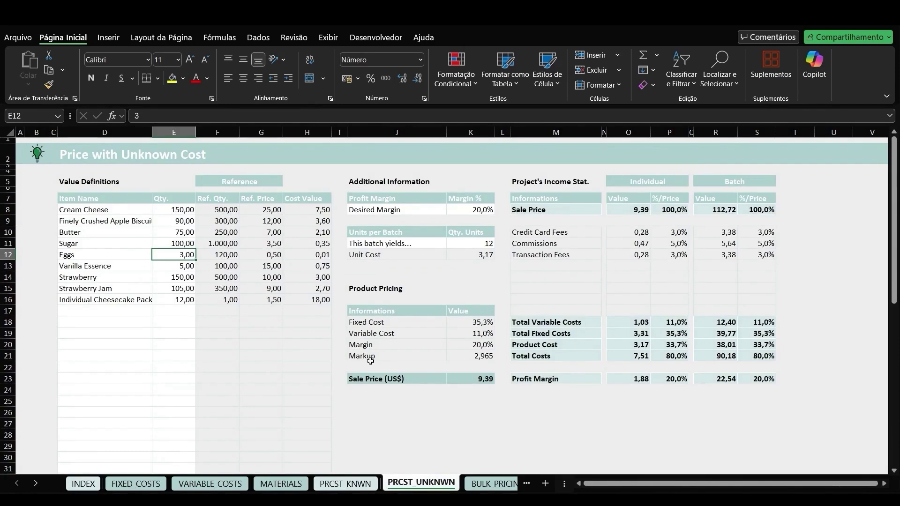
{"action": "left_click_drag", "start_coordinate": [84, 211], "coordinate": [141, 311]}
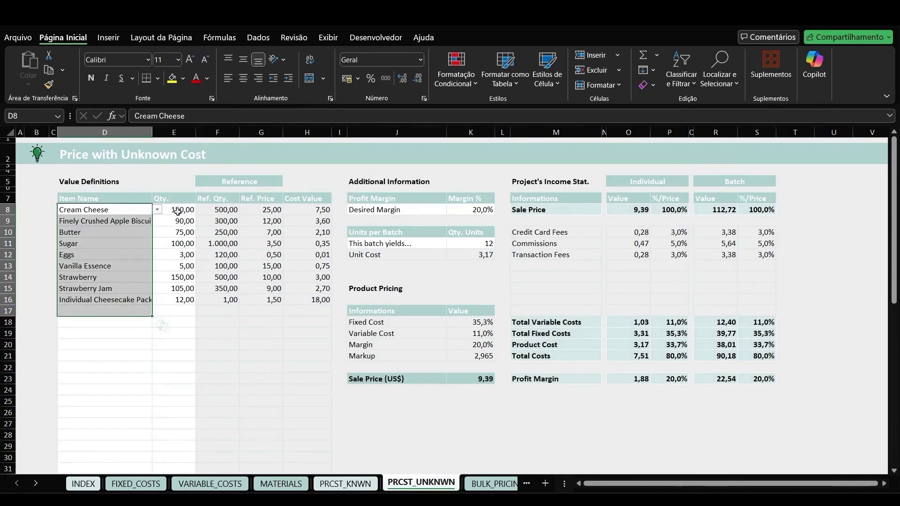
{"action": "left_click_drag", "start_coordinate": [181, 209], "coordinate": [175, 334]}
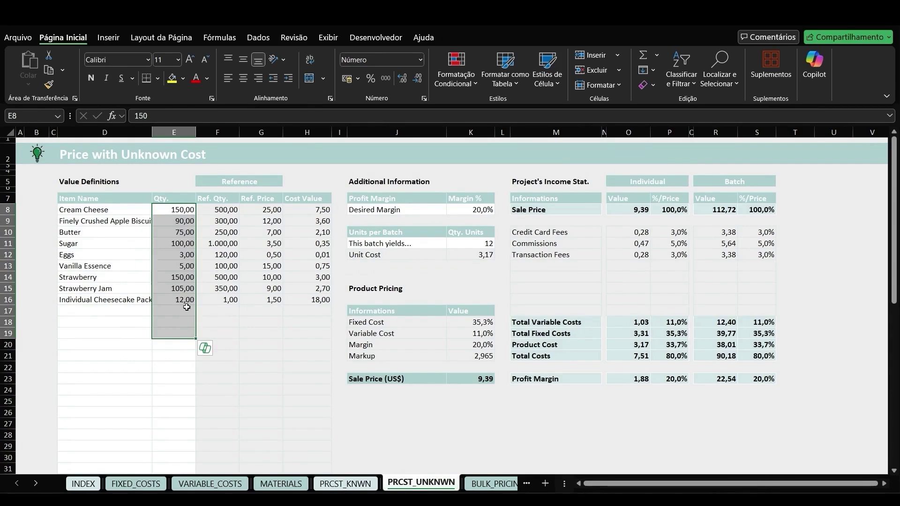
{"action": "scroll", "coordinate": [276, 250], "scroll_direction": "down", "scroll_amount": 12}
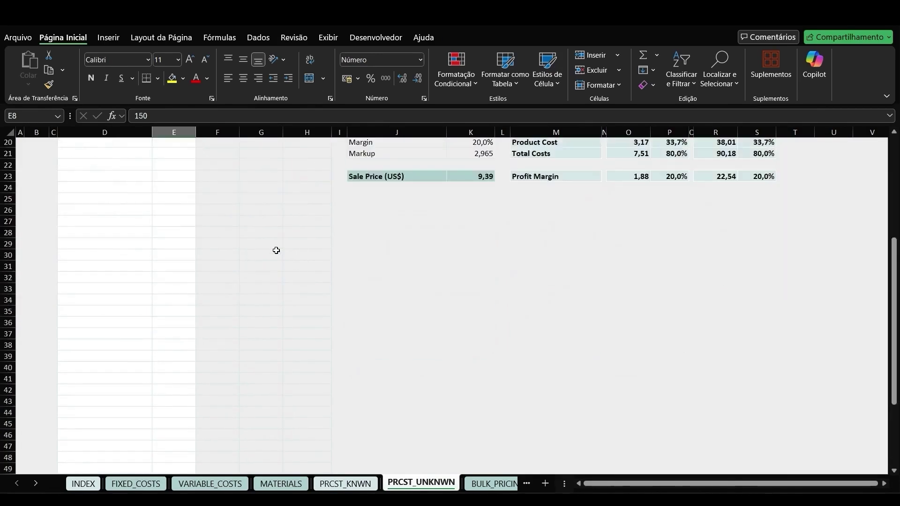
{"action": "left_click", "coordinate": [319, 391]}
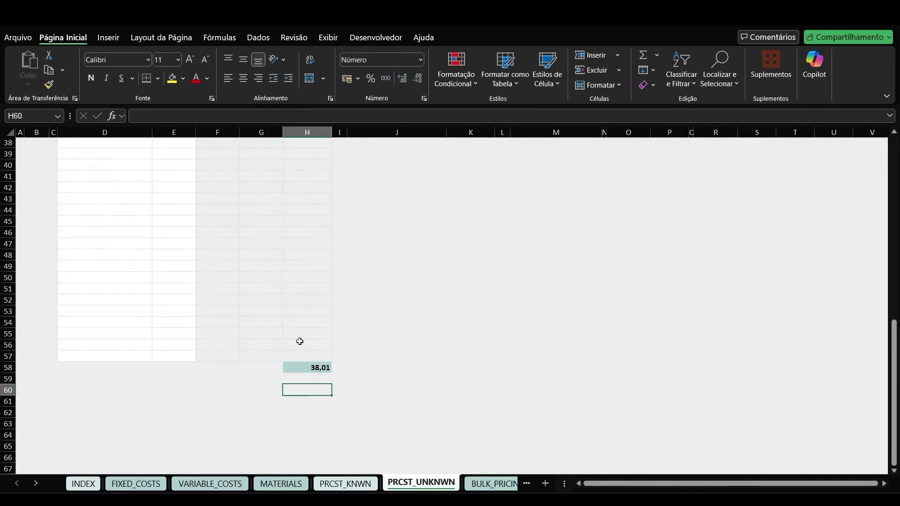
{"action": "scroll", "coordinate": [344, 358], "scroll_direction": "up", "scroll_amount": 12}
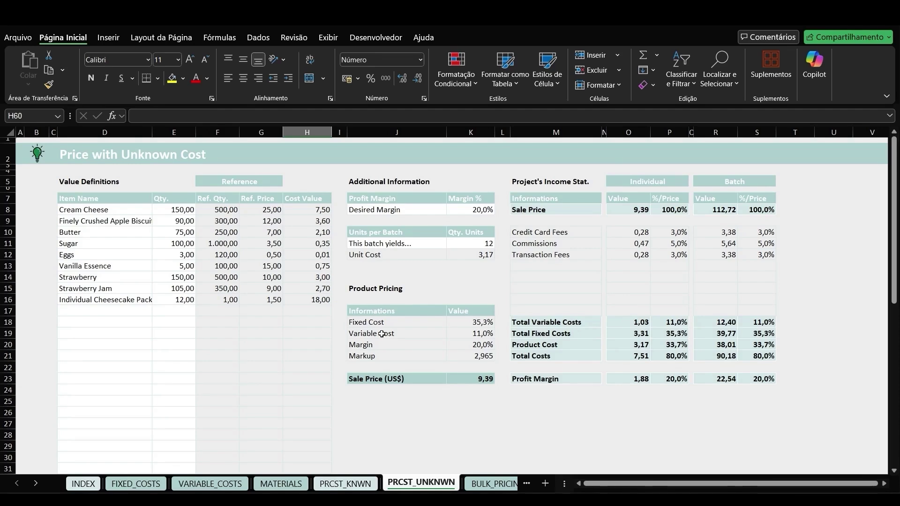
Test a desired profit margin of 15% on the PRCST_UNKNWN sheet and set it back to 20%.
{"action": "left_click", "coordinate": [464, 211]}
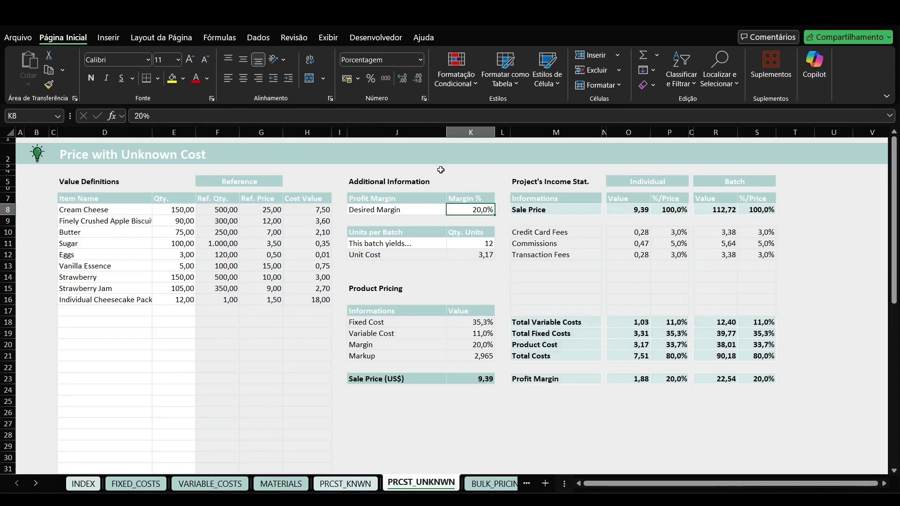
{"action": "type", "text": "15"}
{"action": "key", "text": "ctrl+Return"}
{"action": "type", "text": "20"}
{"action": "key", "text": "ctrl+Return"}
Test a batch yield of 10 units and set it back to 12 units.
{"action": "key", "text": "Down"}
{"action": "key", "text": "Down"}
{"action": "key", "text": "Down"}
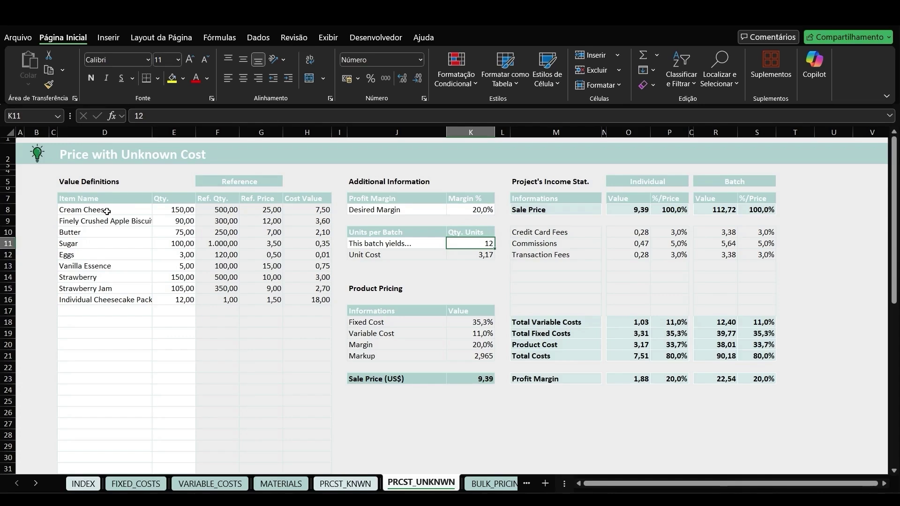
{"action": "type", "text": "10"}
{"action": "key", "text": "ctrl+Return"}
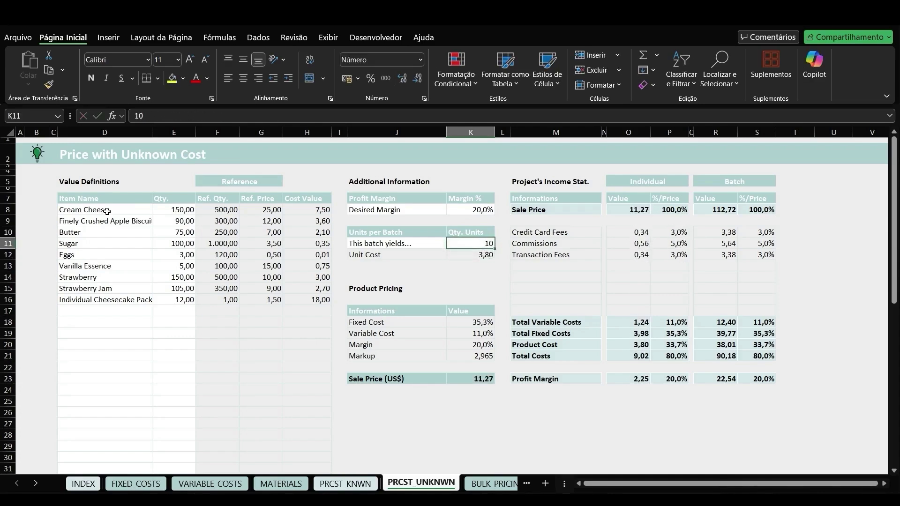
{"action": "type", "text": "12"}
{"action": "key", "text": "Return"}
Set the batch yield to 20 units and the individual cheesecake packaging quantity to 20.
{"action": "key", "text": "Up"}
{"action": "type", "text": "20"}
{"action": "key", "text": "Return"}
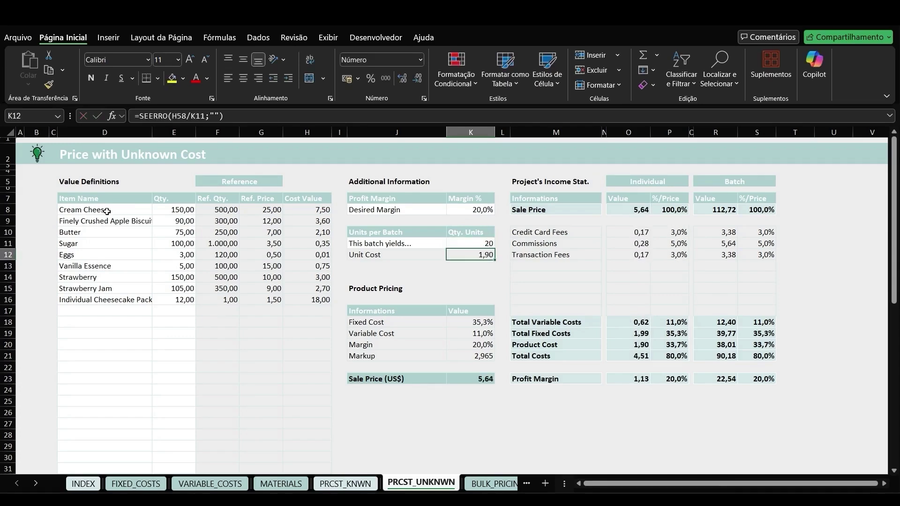
{"action": "left_click", "coordinate": [180, 301]}
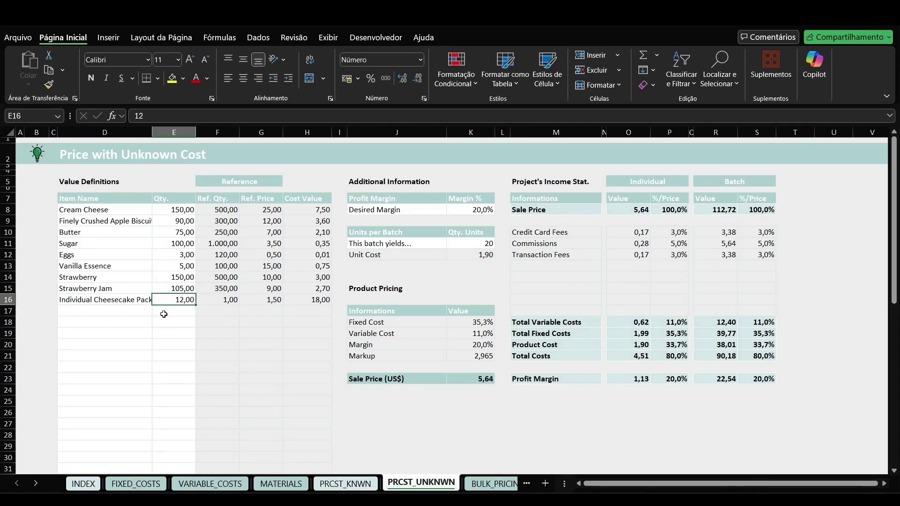
{"action": "type", "text": "20"}
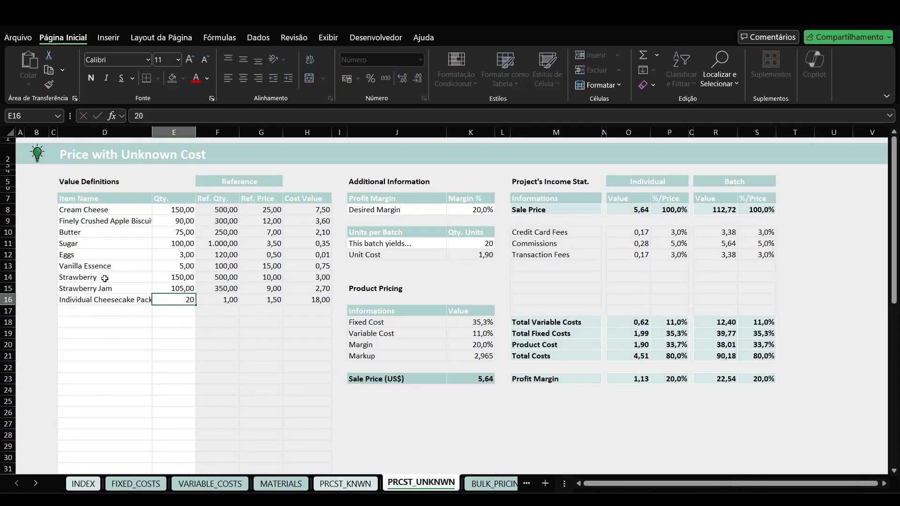
{"action": "key", "text": "Return"}
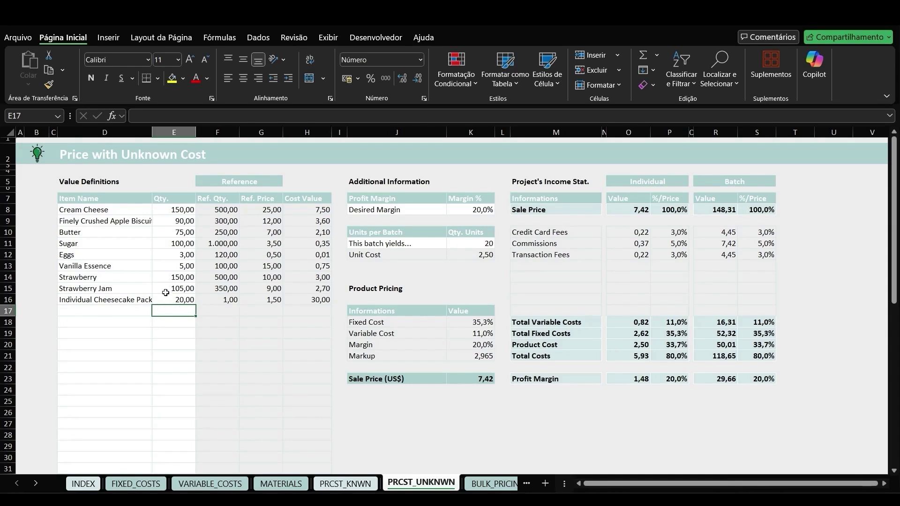
Compare the total below the Cost Value column with the Product Cost row of the project's income statement.
{"action": "scroll", "coordinate": [180, 308], "scroll_direction": "down", "scroll_amount": 10}
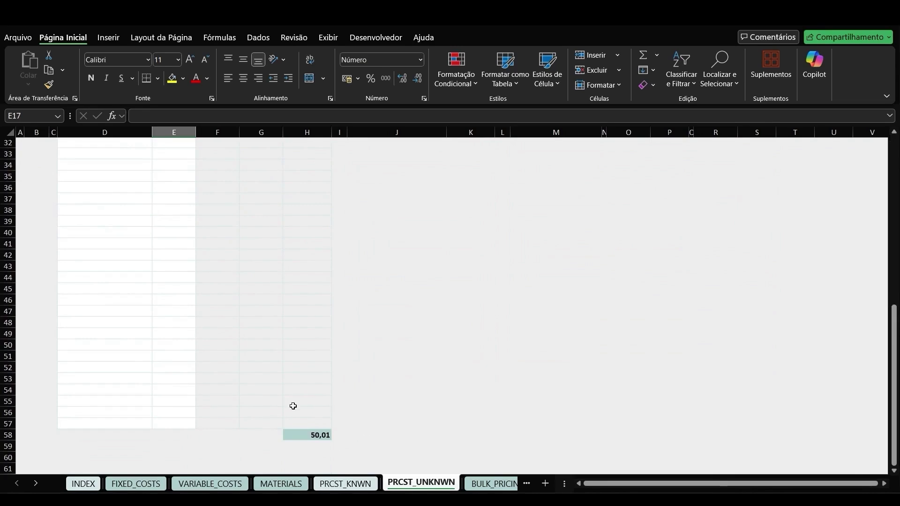
{"action": "scroll", "coordinate": [305, 398], "scroll_direction": "up", "scroll_amount": 10}
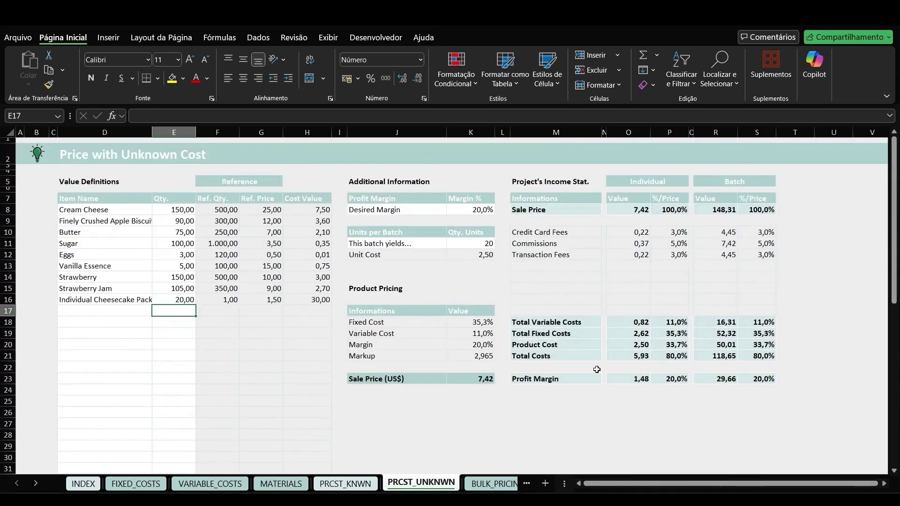
{"action": "left_click_drag", "start_coordinate": [824, 345], "coordinate": [502, 345]}
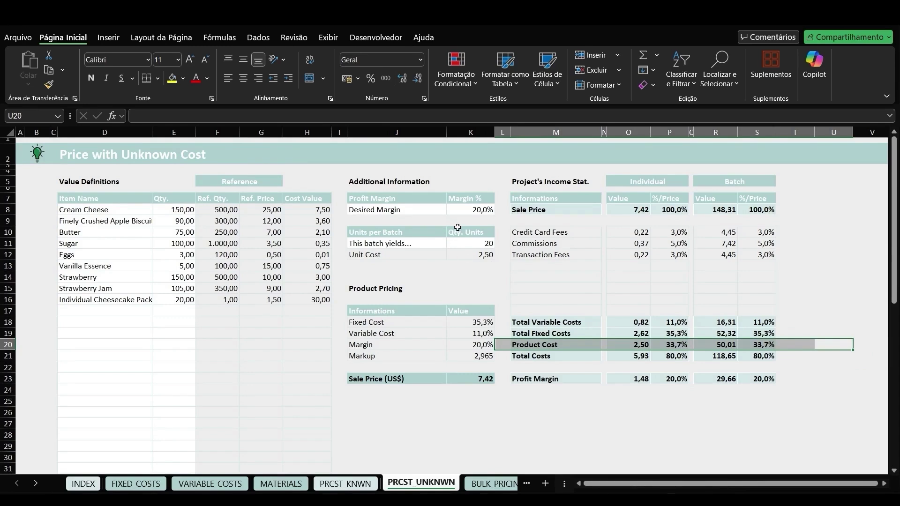
{"action": "left_click_drag", "start_coordinate": [502, 344], "coordinate": [613, 344]}
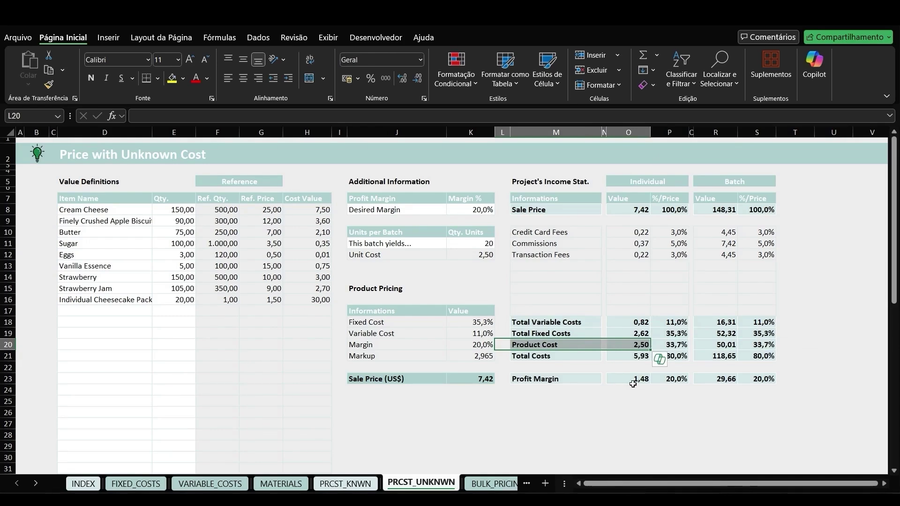
Review the Sale Price, Profit Margin, fee, Total Fixed Costs and Product Cost rows of the income statement.
{"action": "left_click", "coordinate": [572, 206]}
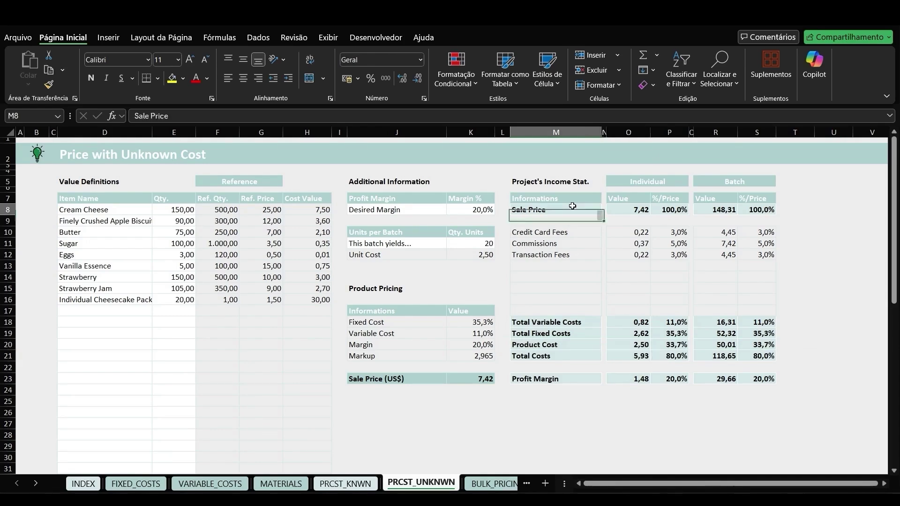
{"action": "left_click_drag", "start_coordinate": [572, 206], "coordinate": [765, 206]}
{"action": "left_click", "coordinate": [542, 378]}
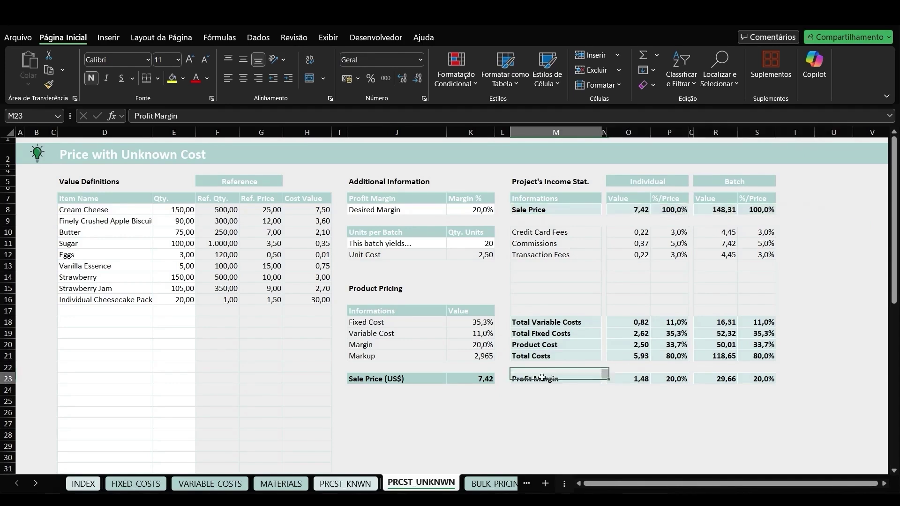
{"action": "left_click_drag", "start_coordinate": [542, 377], "coordinate": [799, 376]}
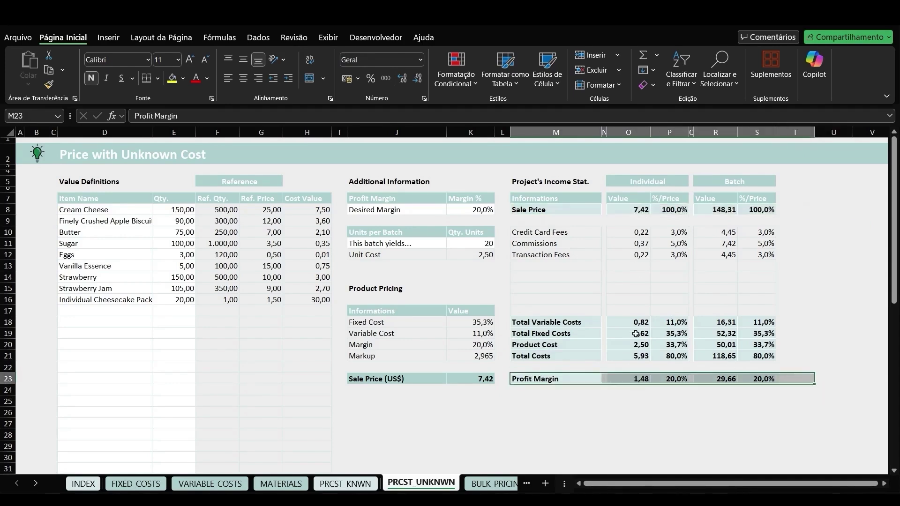
{"action": "left_click_drag", "start_coordinate": [549, 220], "coordinate": [804, 303]}
{"action": "left_click_drag", "start_coordinate": [502, 334], "coordinate": [858, 333]}
{"action": "left_click", "coordinate": [545, 343]}
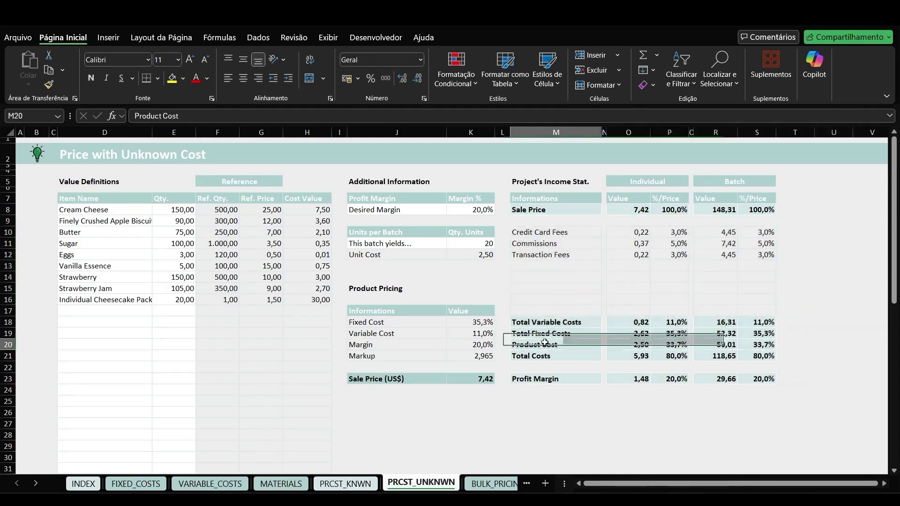
{"action": "left_click_drag", "start_coordinate": [544, 342], "coordinate": [827, 349]}
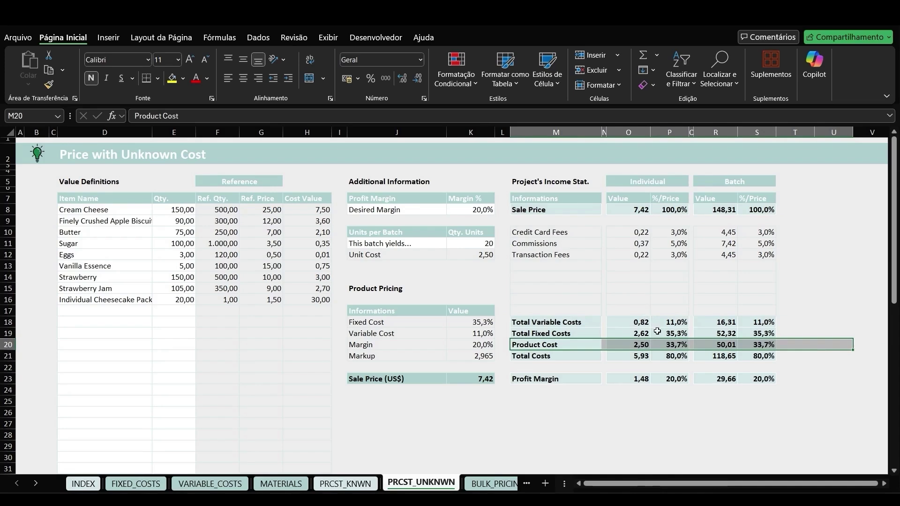
Check the monthly revenue and fixed costs on the FIXED_COSTS sheet, and return to the Product Cost row on PRCST_UNKNWN.
{"action": "left_click", "coordinate": [136, 483]}
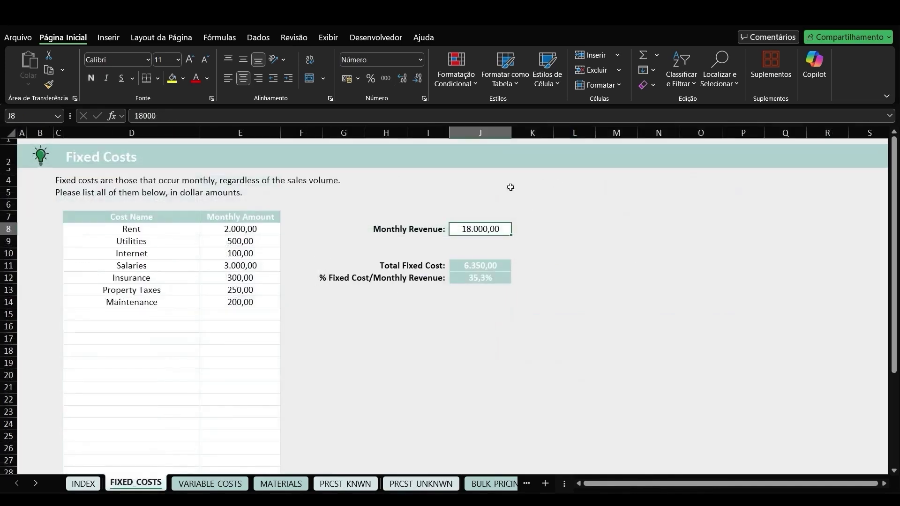
{"action": "left_click", "coordinate": [421, 484]}
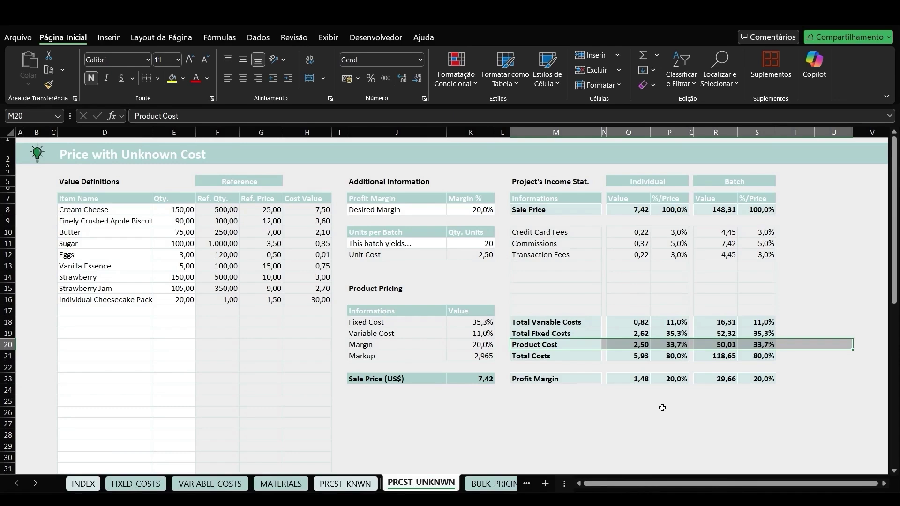
{"action": "left_click_drag", "start_coordinate": [501, 345], "coordinate": [817, 341]}
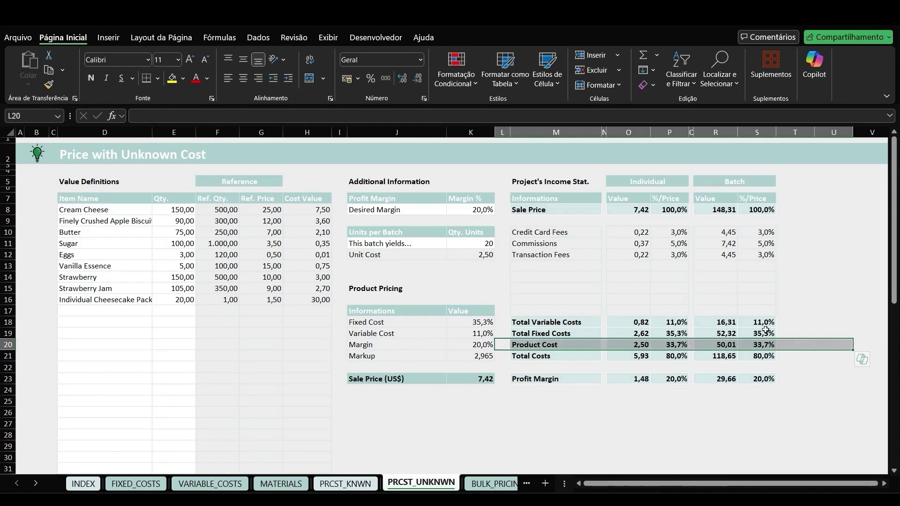
Compare the Individual and Batch columns of the income statement, including the Product Cost, Sale Price and Profit Margin rows.
{"action": "left_click_drag", "start_coordinate": [649, 167], "coordinate": [644, 434]}
{"action": "left_click_drag", "start_coordinate": [734, 167], "coordinate": [725, 410]}
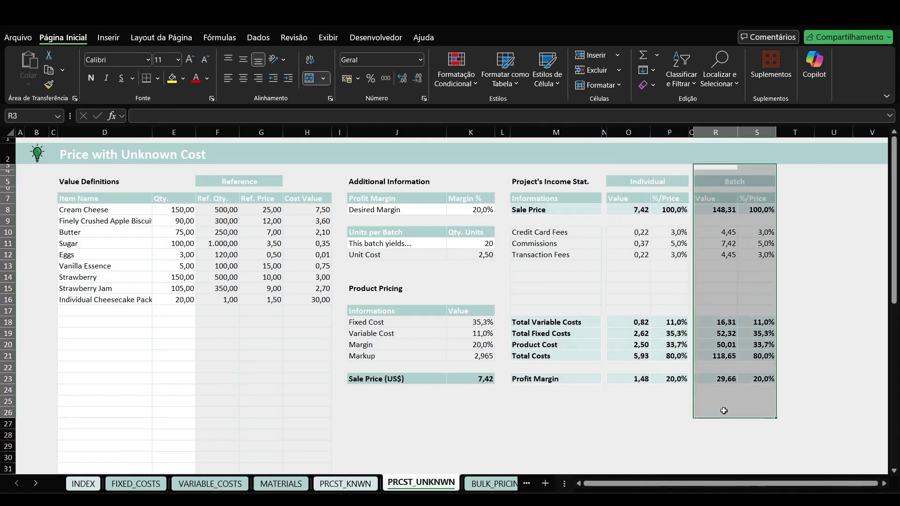
{"action": "left_click_drag", "start_coordinate": [497, 343], "coordinate": [819, 355]}
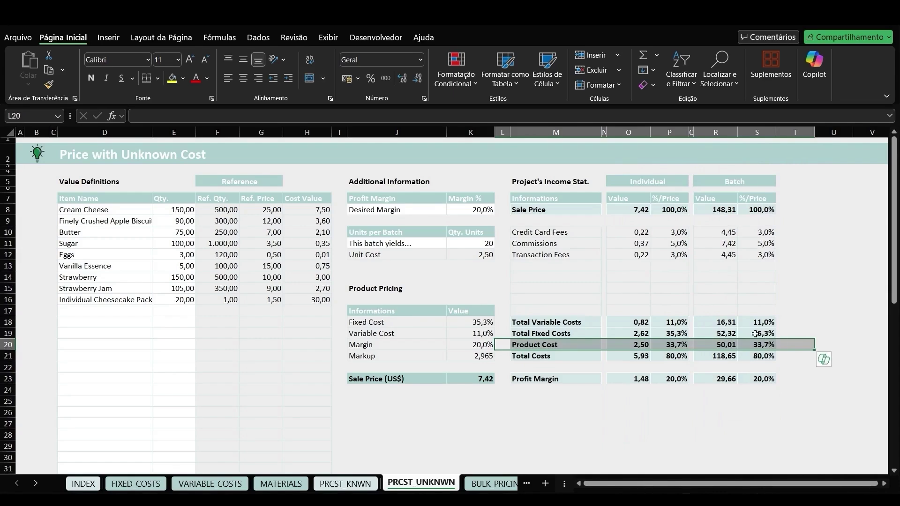
{"action": "left_click_drag", "start_coordinate": [500, 210], "coordinate": [823, 208]}
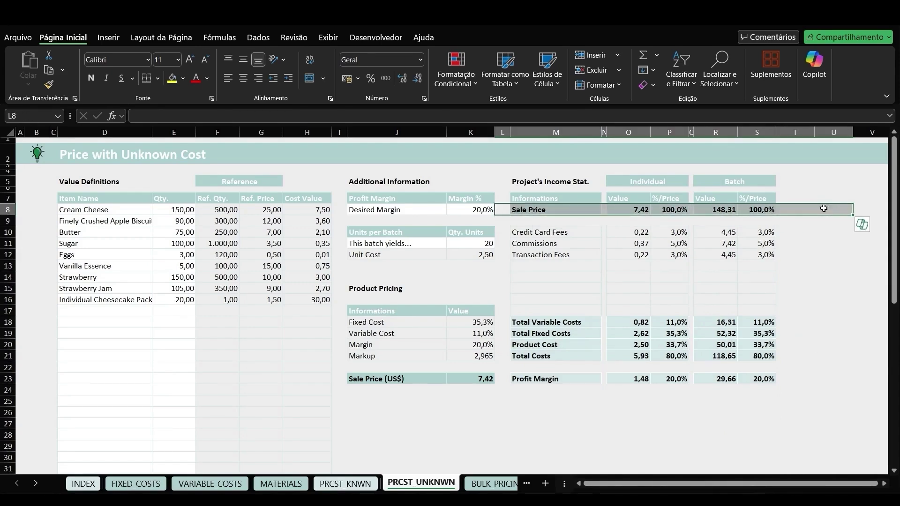
{"action": "left_click_drag", "start_coordinate": [815, 380], "coordinate": [504, 375]}
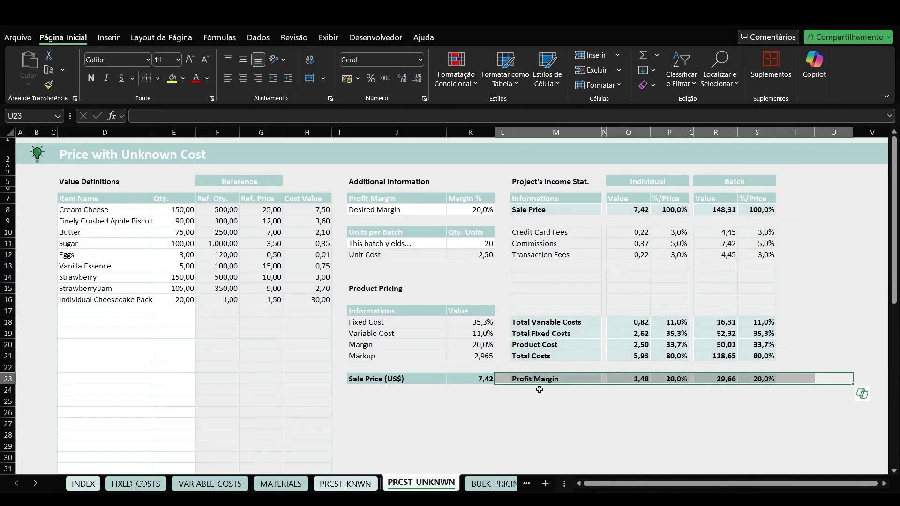
{"action": "left_click", "coordinate": [538, 408]}
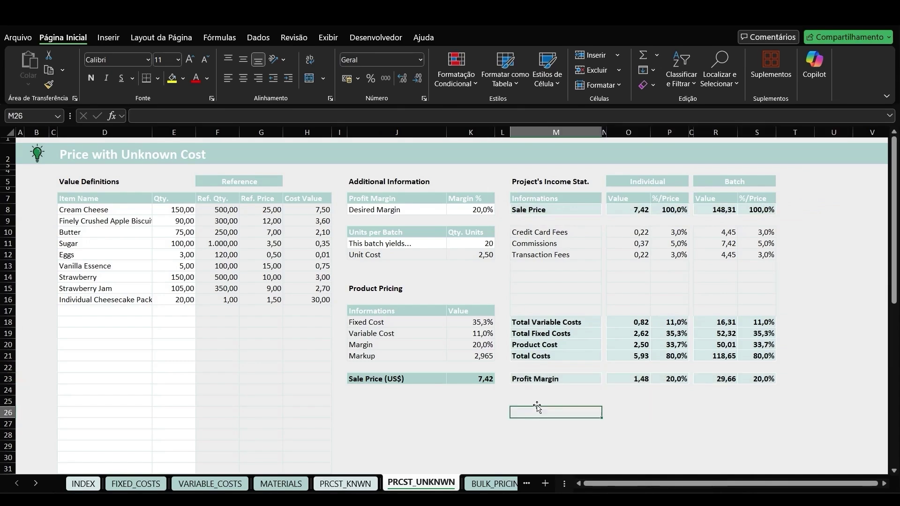